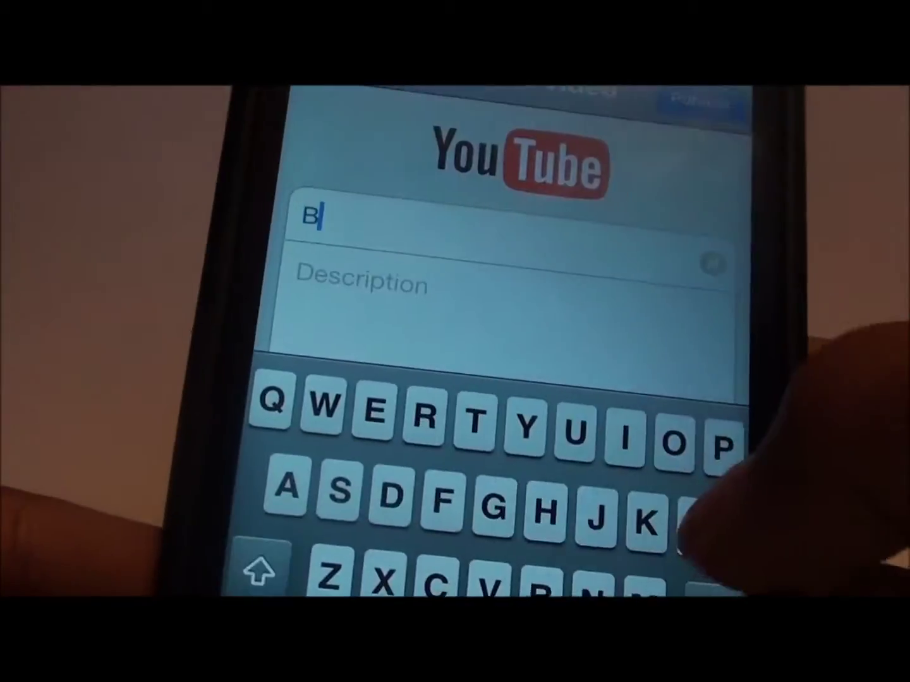
type("lah")
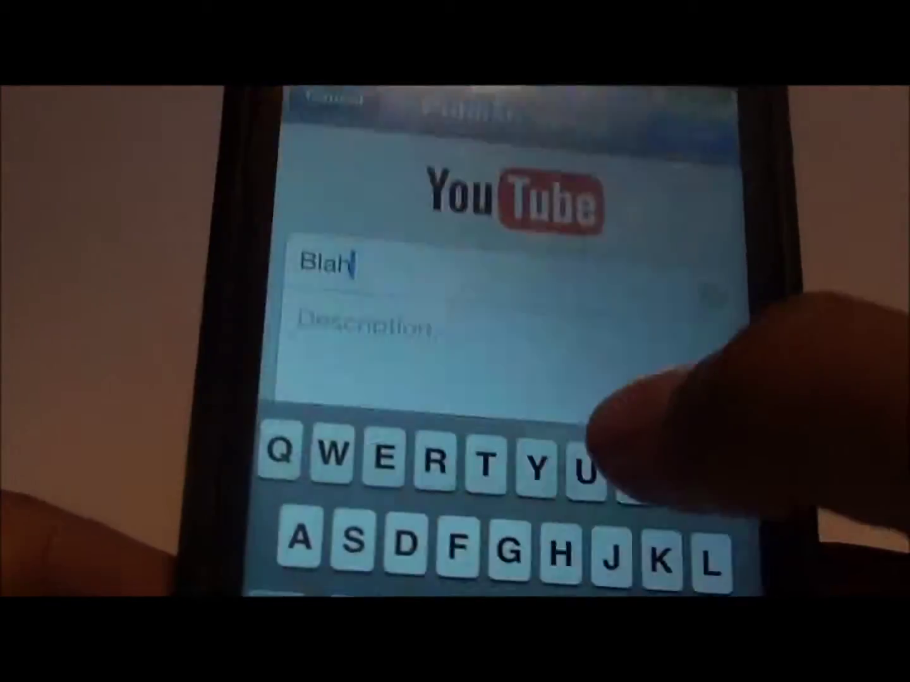
Step: Start the '...' description below the 'Blah' title using the number and punctuation keyboard
left_click(597, 354)
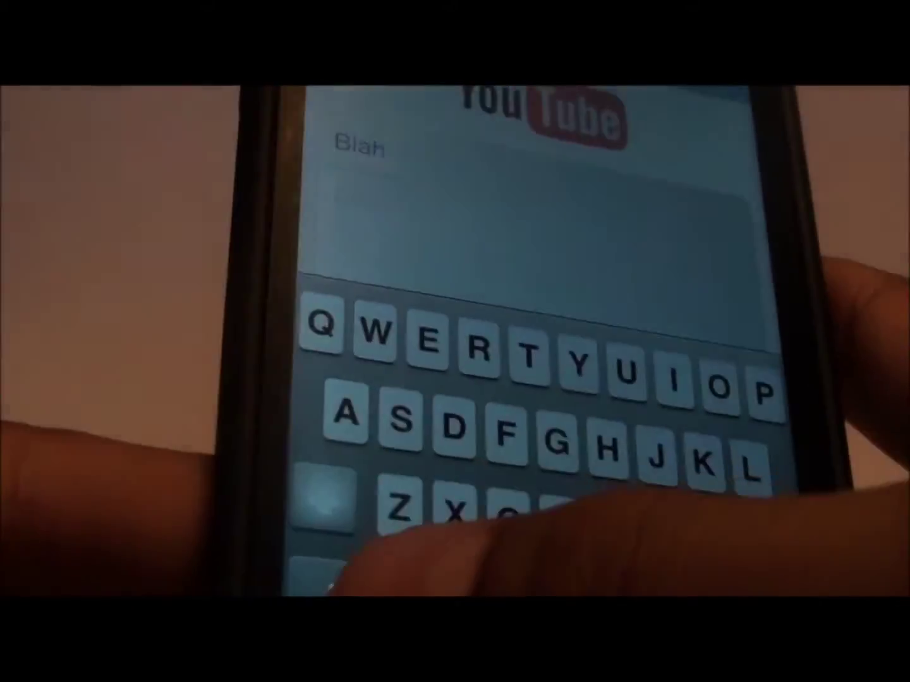
left_click(359, 582)
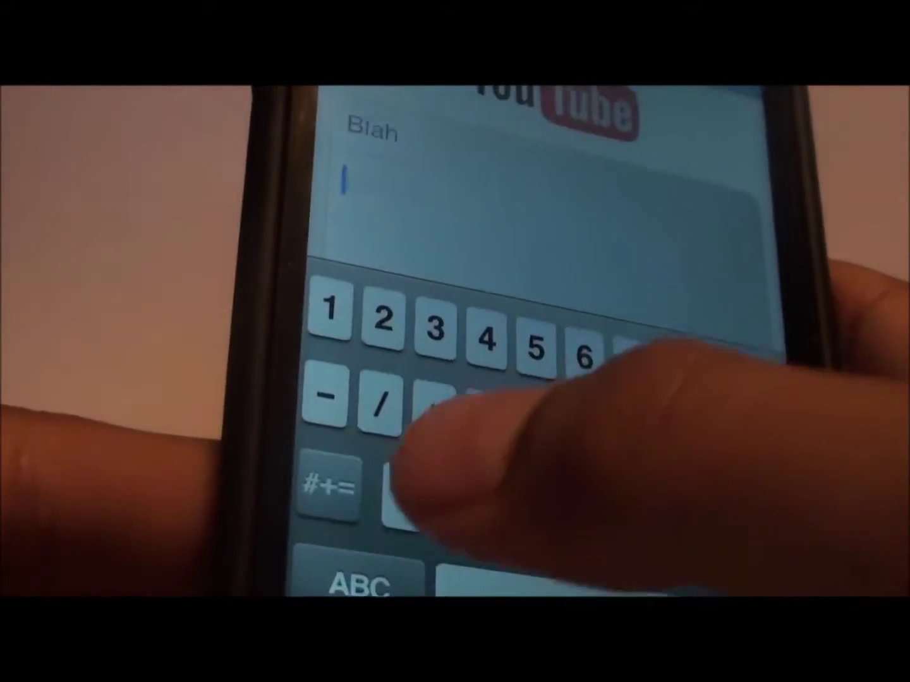
type(".")
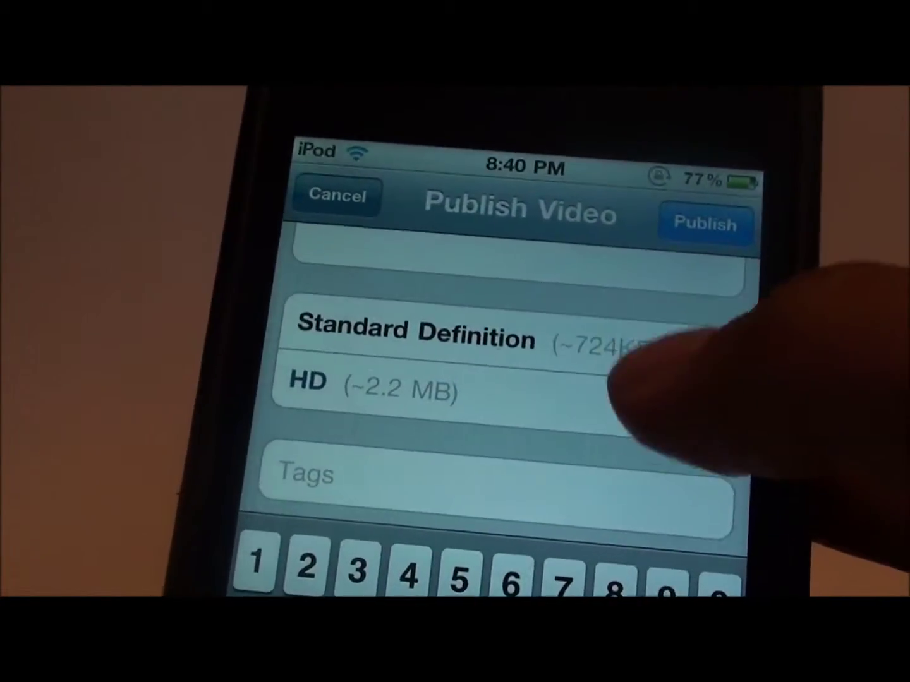
Step: Choose HD quality for the YouTube upload and begin adding tags
left_click(625, 387)
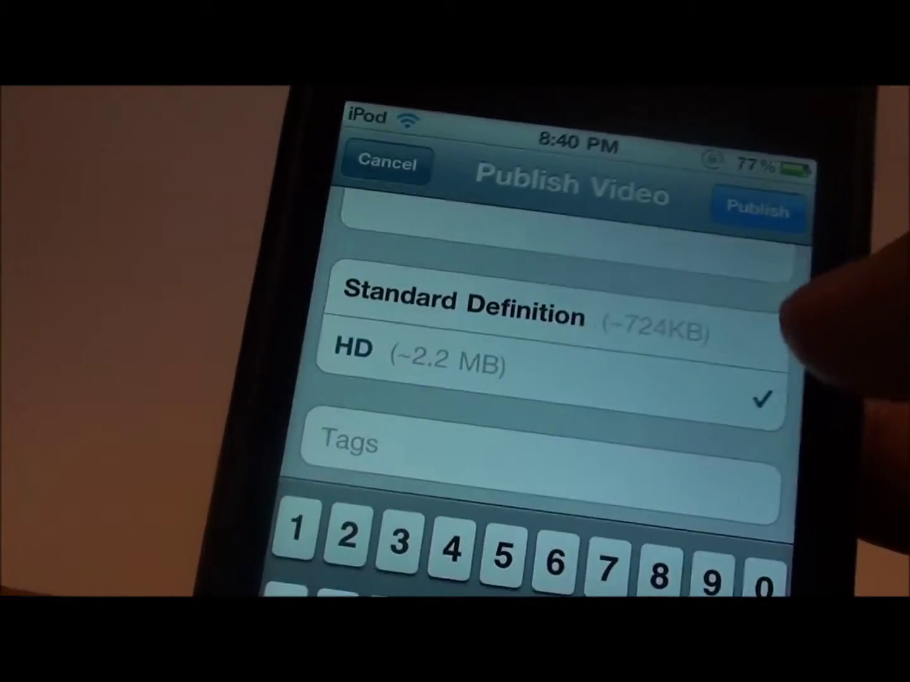
left_click_drag(682, 426, 746, 334)
left_click(675, 398)
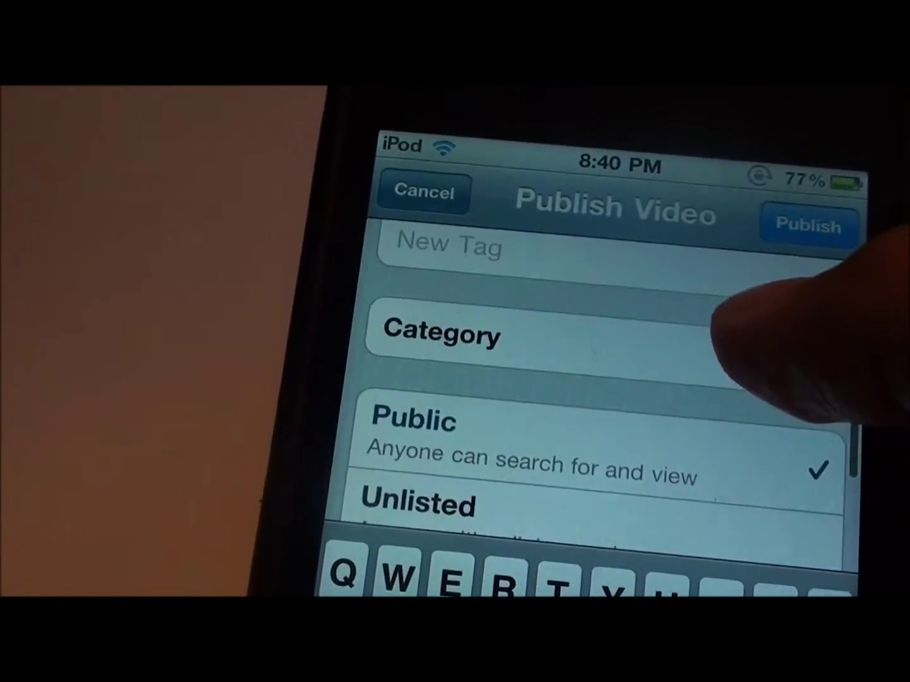
left_click_drag(693, 338, 660, 149)
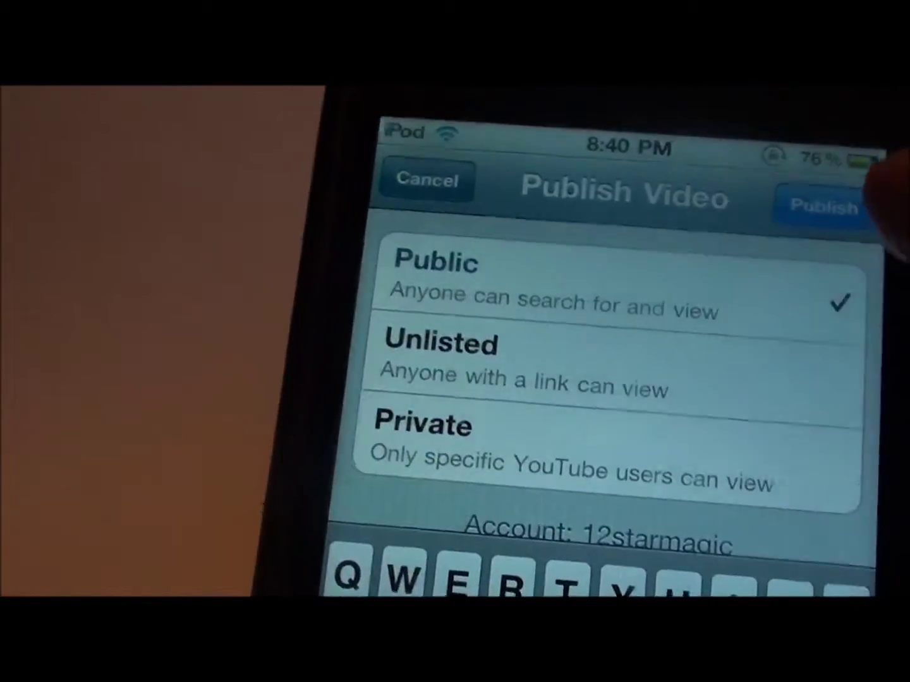